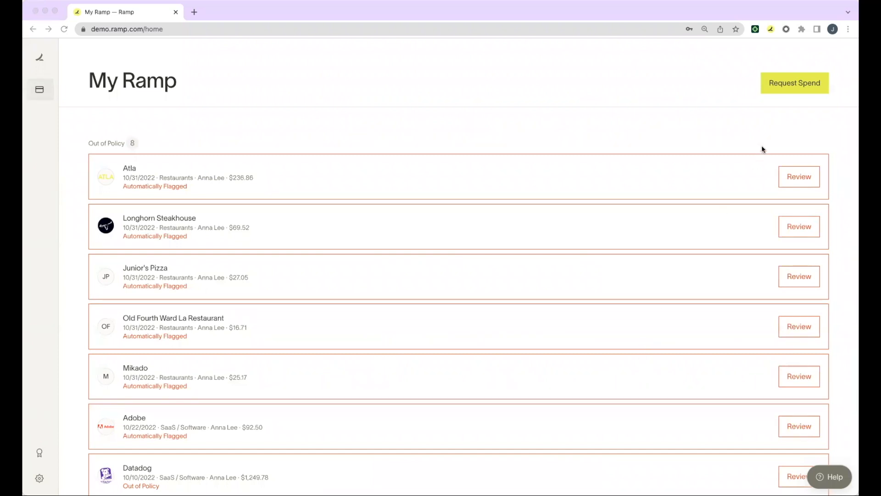
Start a spend request, look over the New Product or Service form, and return to the request types
left_click(797, 85)
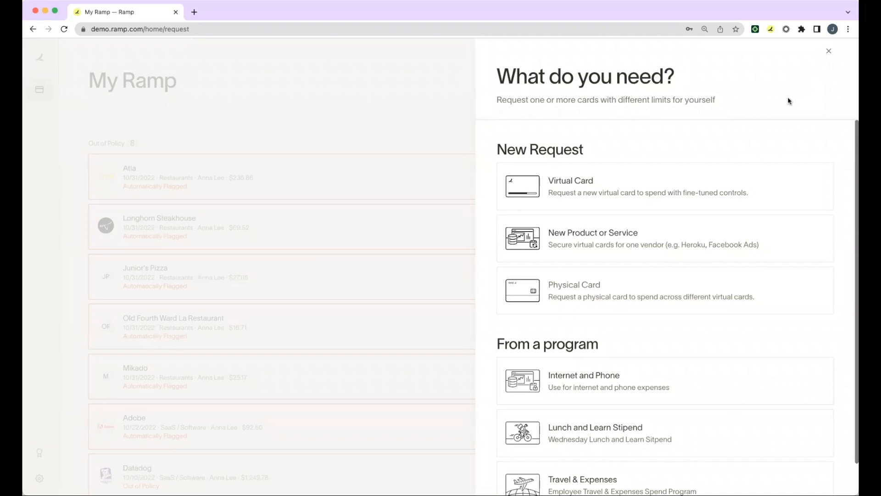
mouse_move(778, 301)
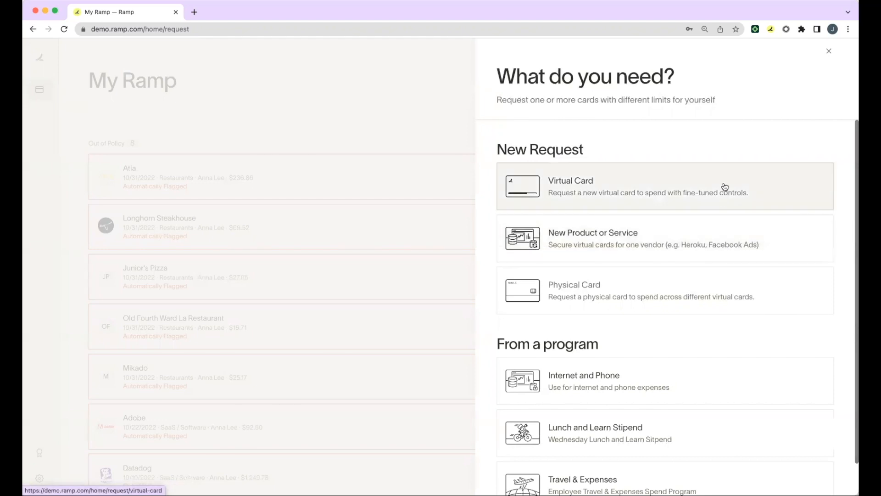
left_click(752, 236)
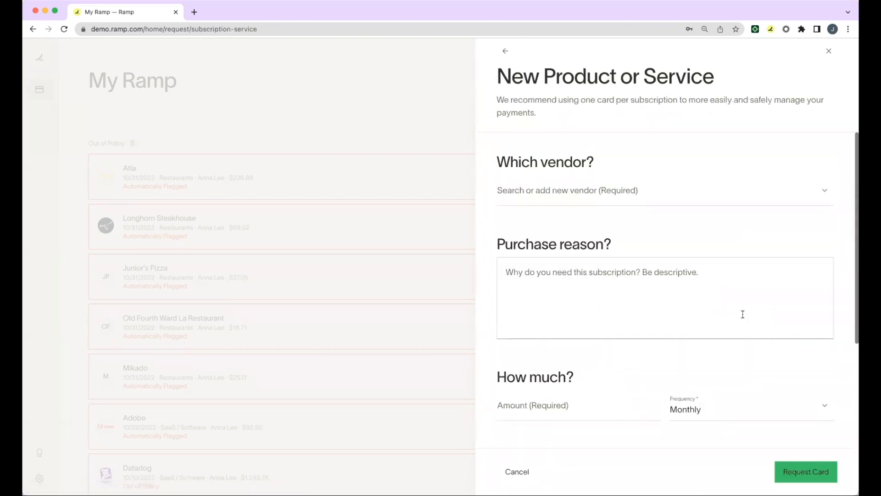
scroll(743, 314, "down", 3)
scroll(743, 315, "up", 5)
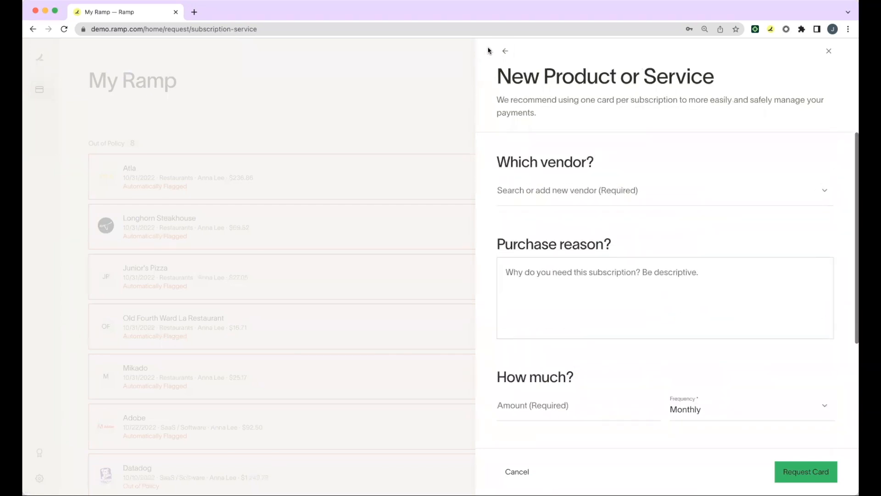
left_click(505, 50)
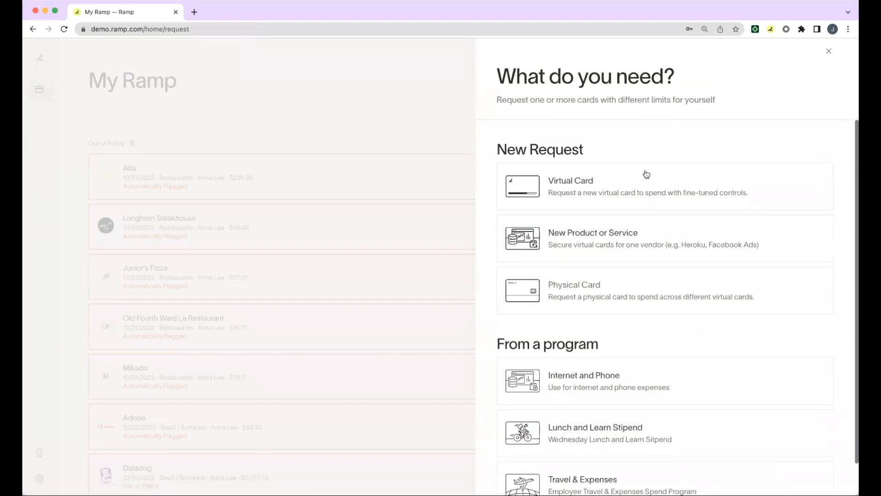
Start a virtual card request named "Office expenses" with an amount of $100 and a Monthly frequency
left_click(659, 191)
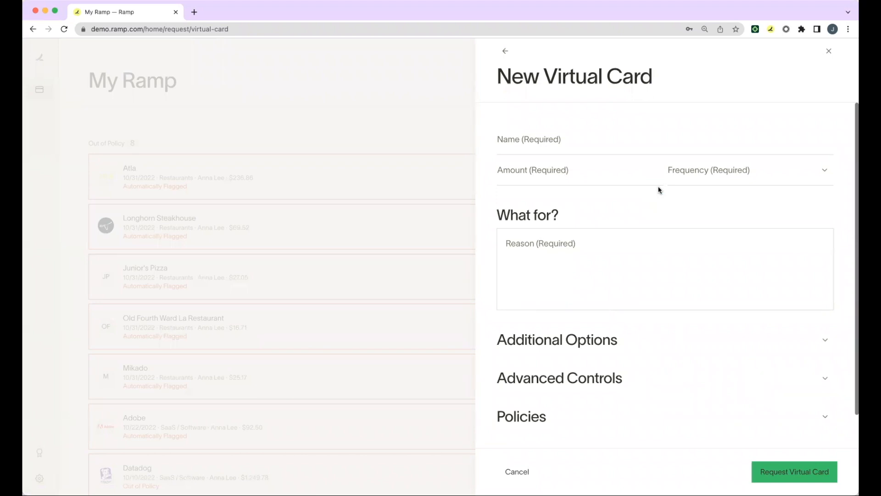
left_click(608, 133)
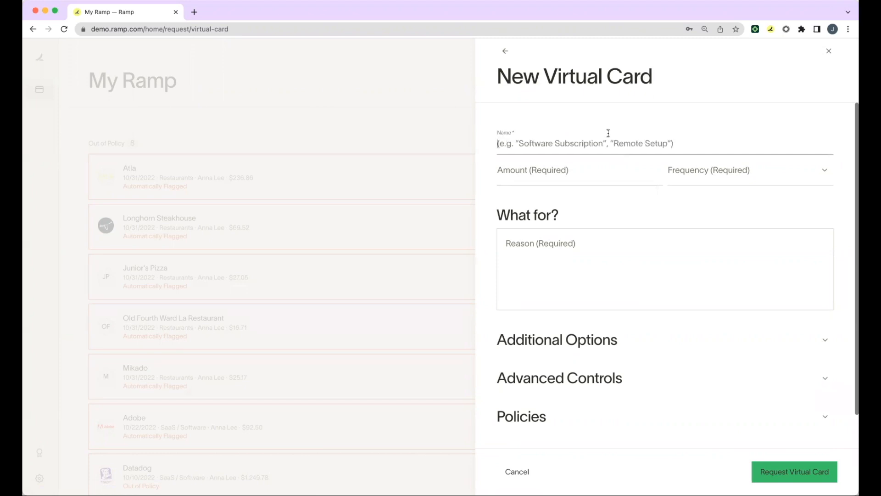
type("Office e")
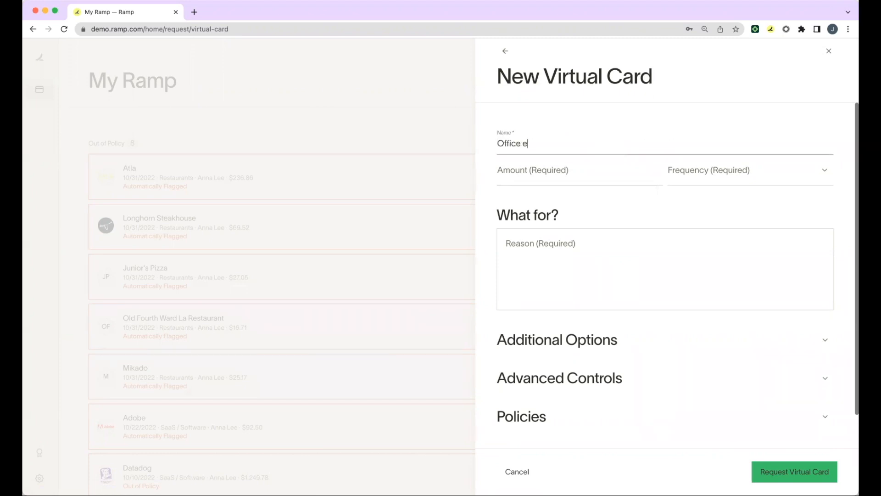
type("xpenses")
left_click(583, 172)
type("100")
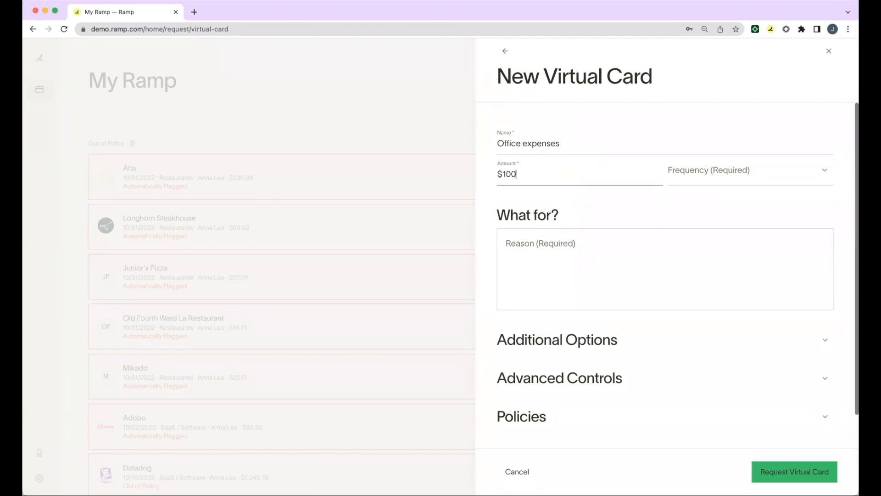
left_click(715, 172)
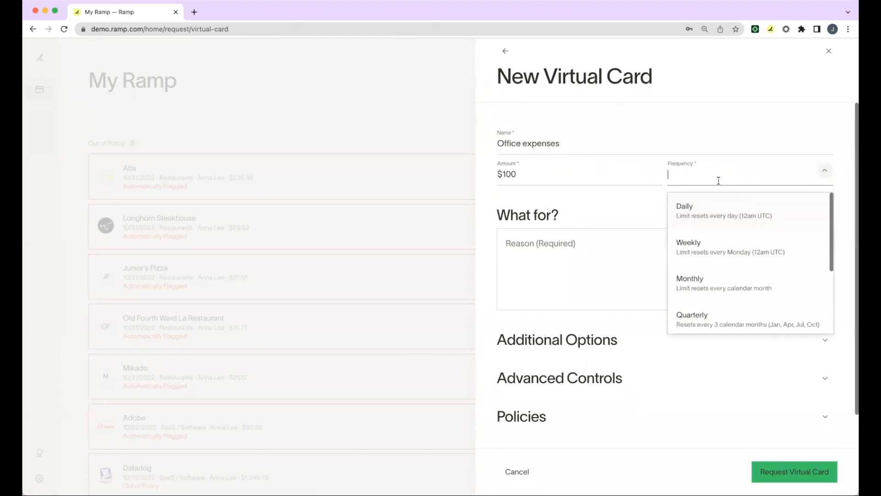
left_click(722, 278)
Enter "Office supplies for NY Office" as the reason for the virtual card
scroll(686, 202, "down", 2)
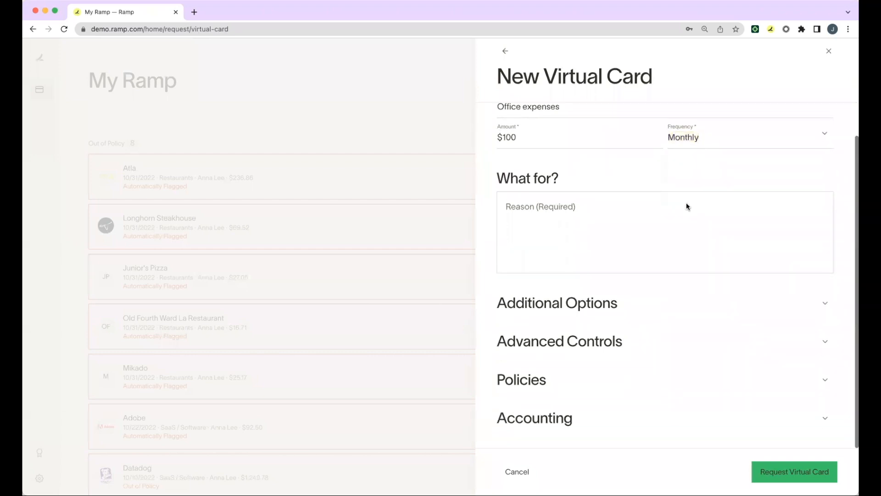
left_click(650, 215)
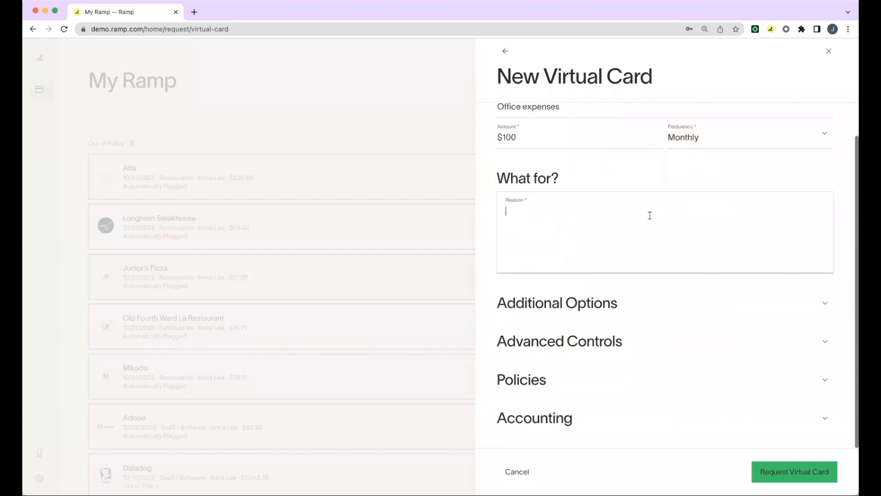
type("Office supplies for NY Office")
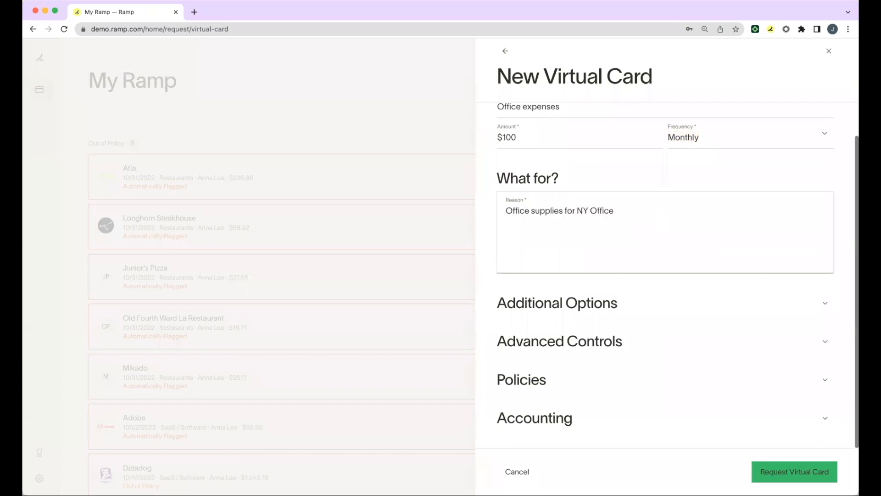
Review the additional options and advanced controls of the virtual card and submit the request
left_click(823, 303)
scroll(820, 305, "down", 2)
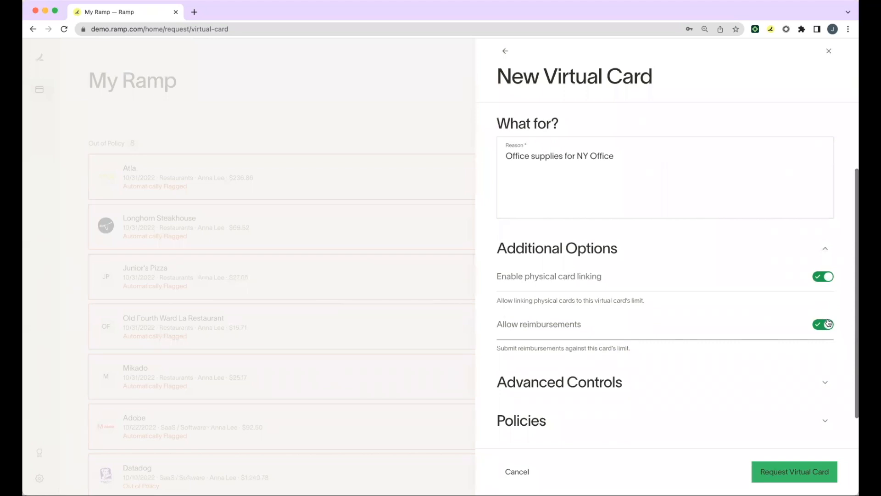
scroll(829, 322, "down", 2)
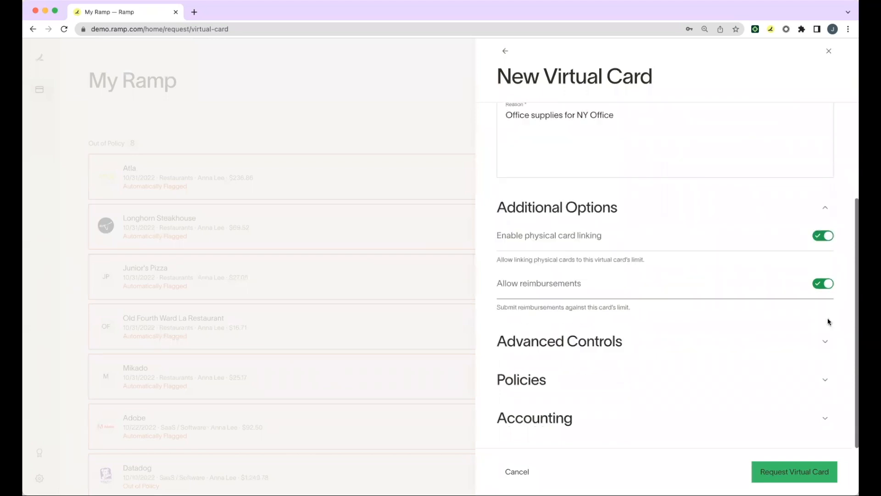
left_click(825, 342)
scroll(825, 347, "down", 3)
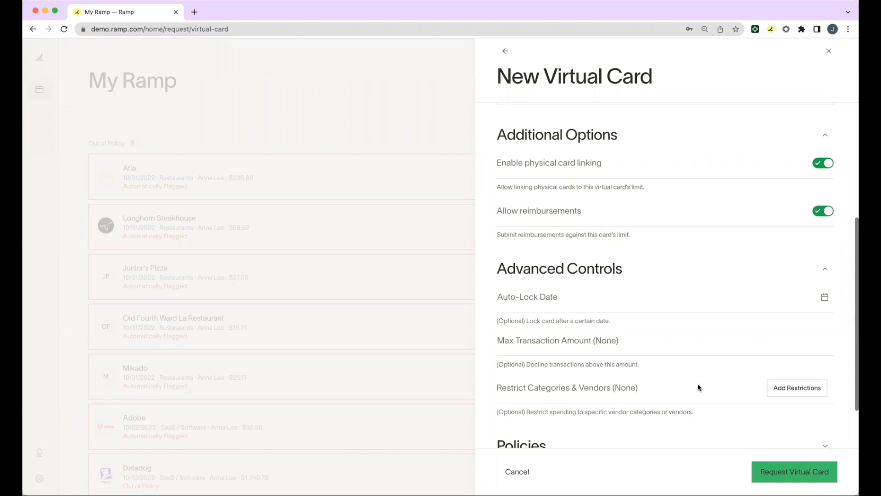
left_click(831, 272)
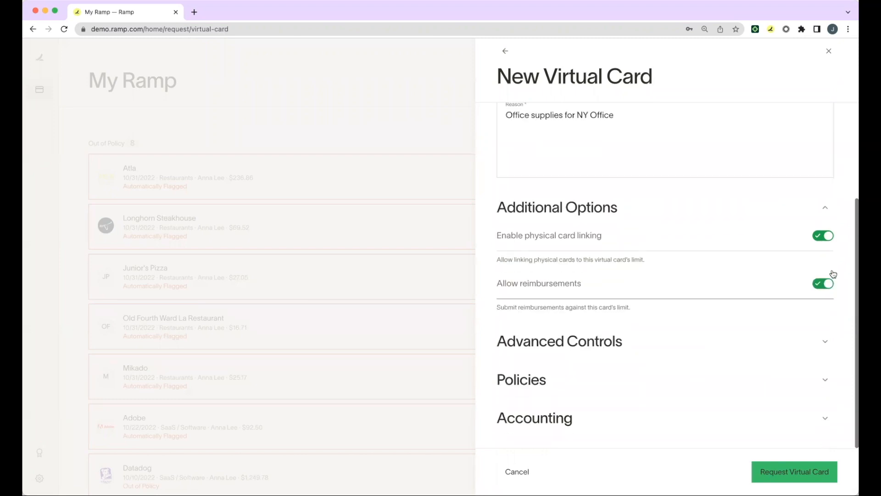
left_click(810, 479)
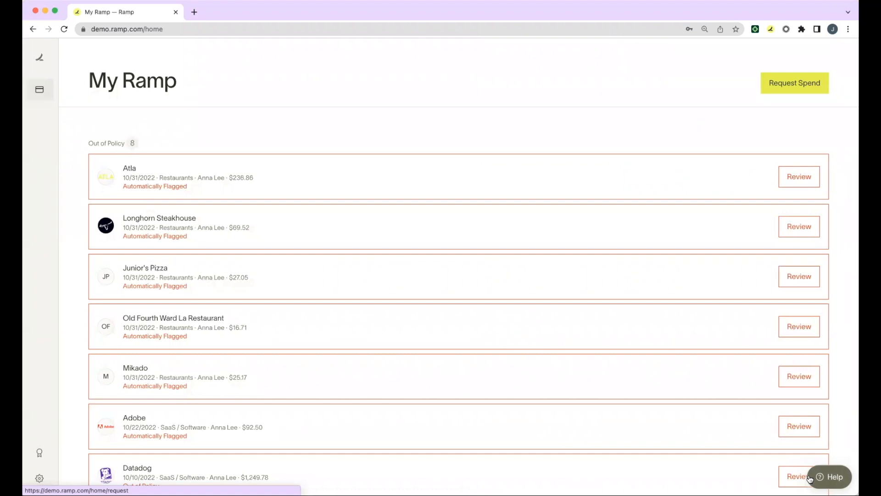
Open the pending Office expenses request among the virtual cards on the My Ramp page
scroll(810, 479, "down", 3)
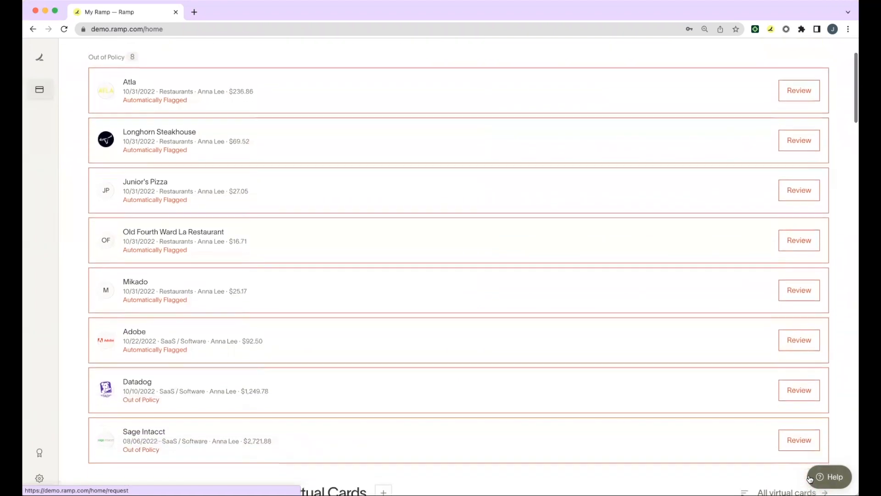
mouse_move(52, 85)
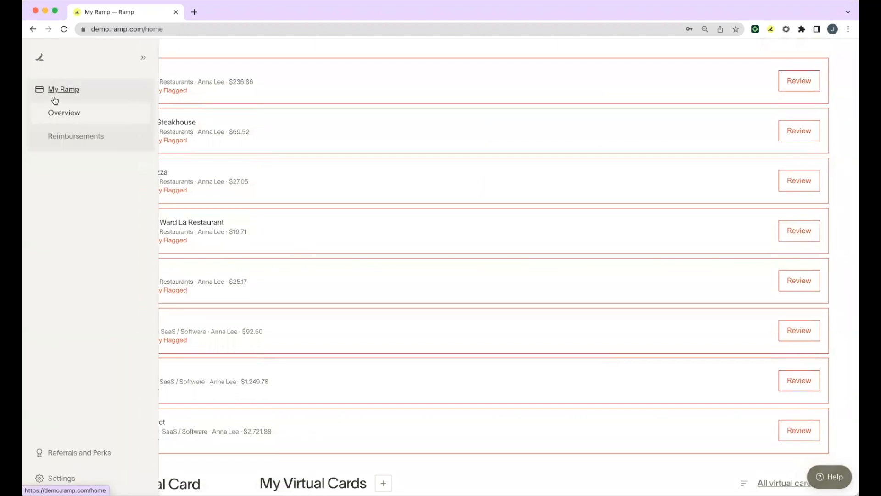
scroll(354, 286, "down", 5)
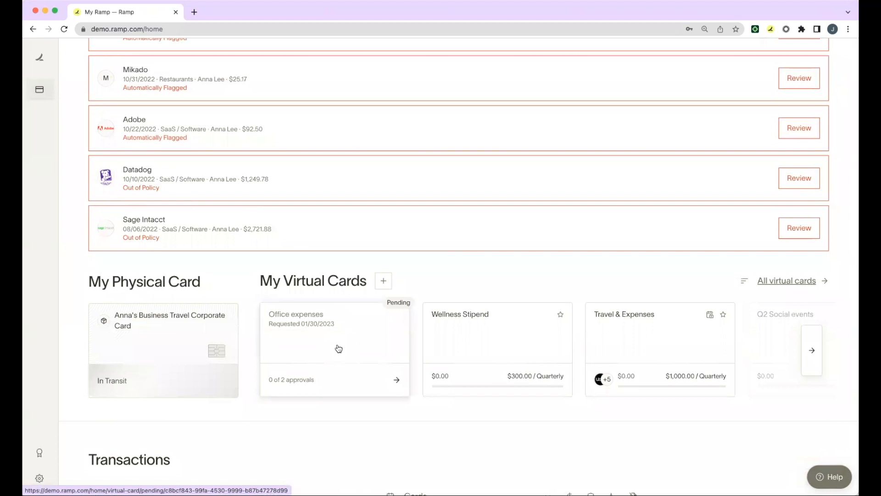
left_click(396, 383)
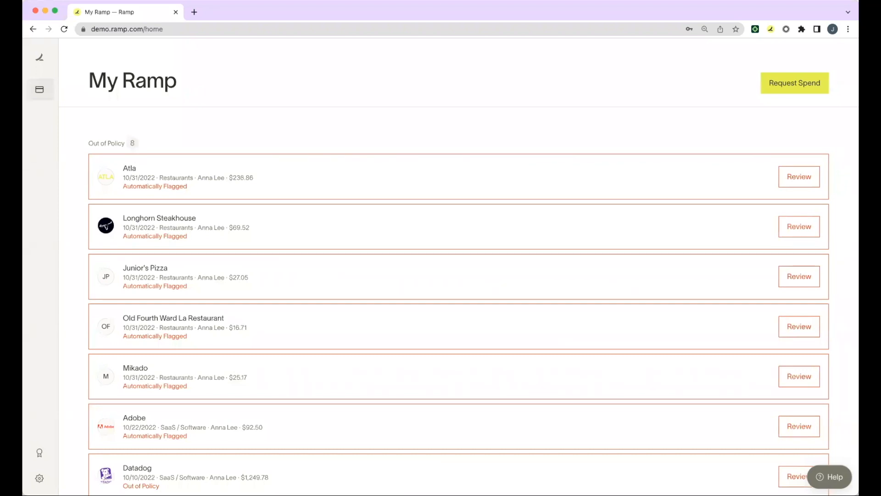
Request a card from the Internet and Phone program with the message "WFH expenses"
left_click(823, 92)
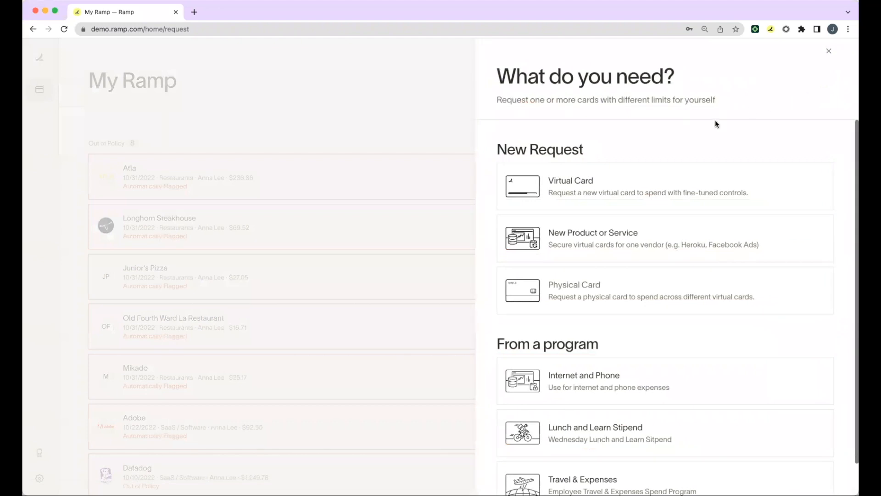
scroll(671, 152, "down", 2)
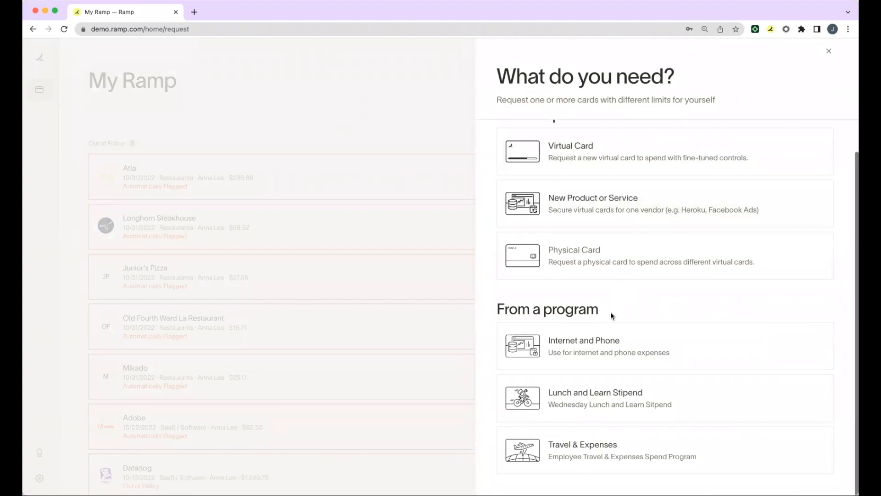
left_click(639, 340)
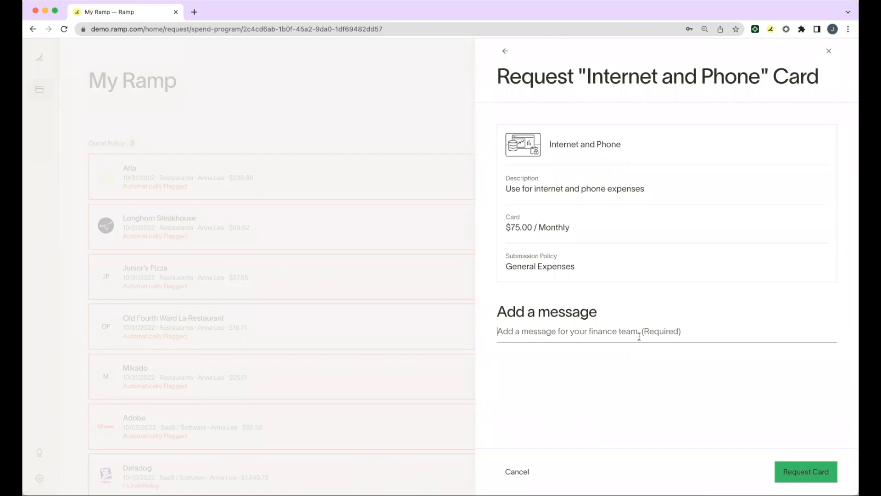
type("WFH expenses")
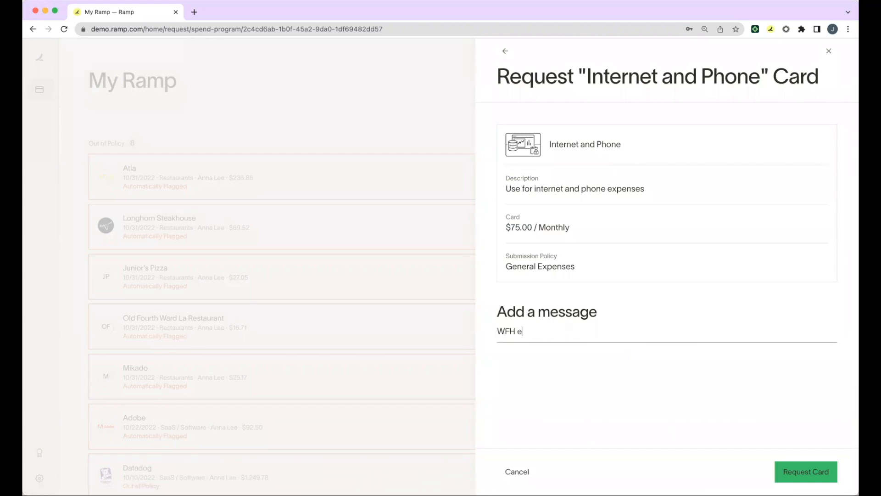
left_click(806, 472)
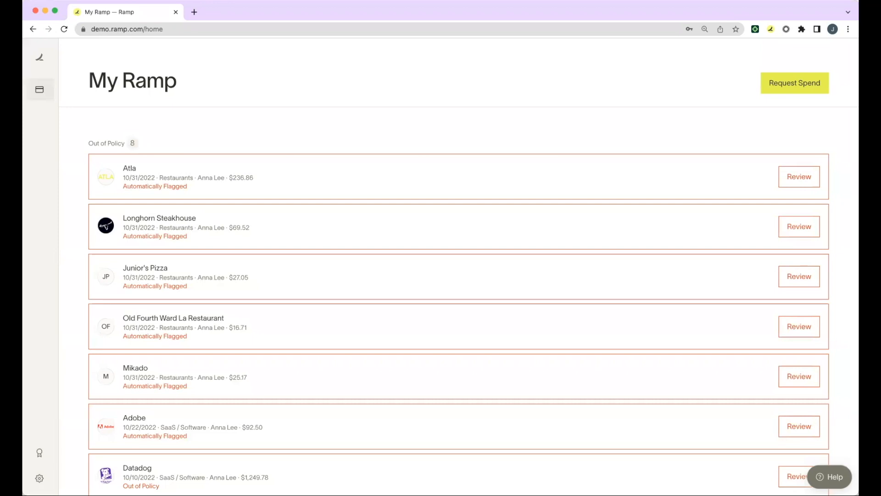
View the details of the out-of-policy Adobe transaction and close them
left_click(808, 434)
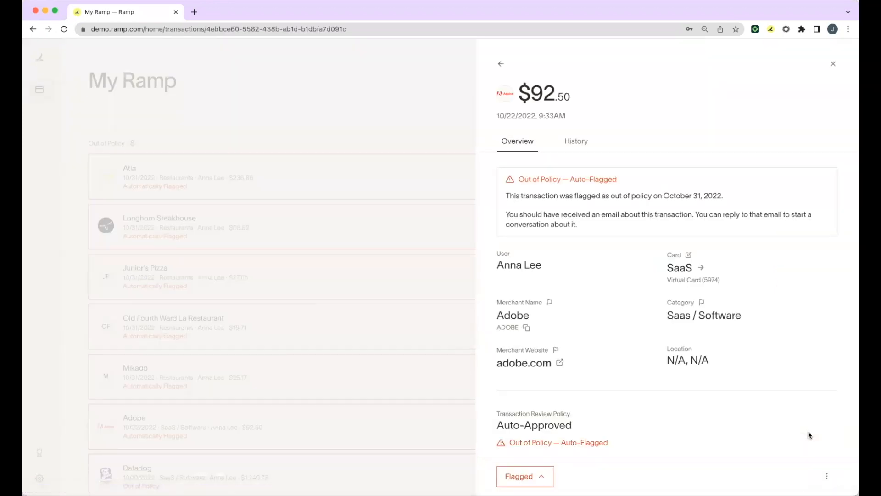
left_click(351, 408)
Look over the physical card, the virtual cards and the transactions list on the My Ramp page
scroll(351, 408, "down", 5)
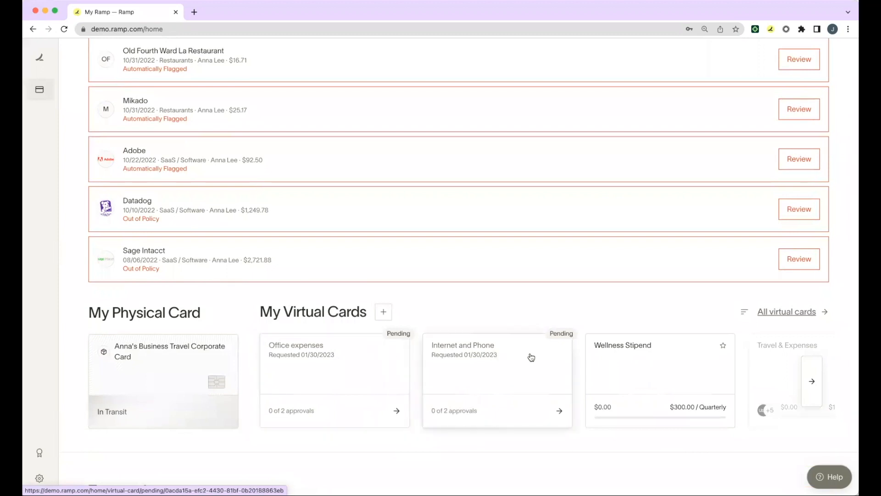
scroll(532, 357, "right", 5)
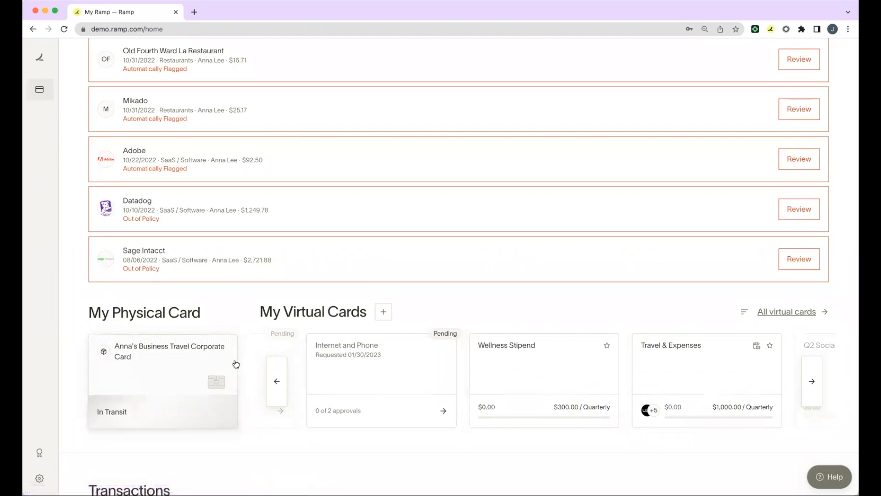
scroll(108, 456, "down", 4)
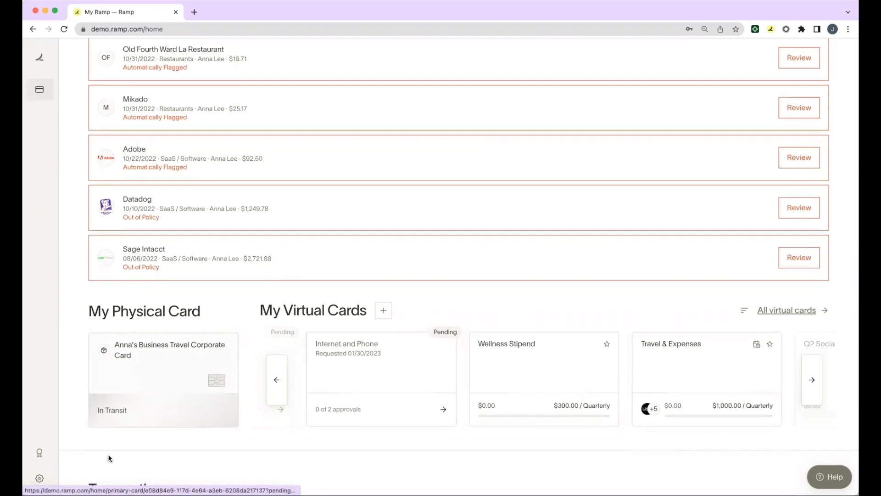
scroll(108, 455, "down", 4)
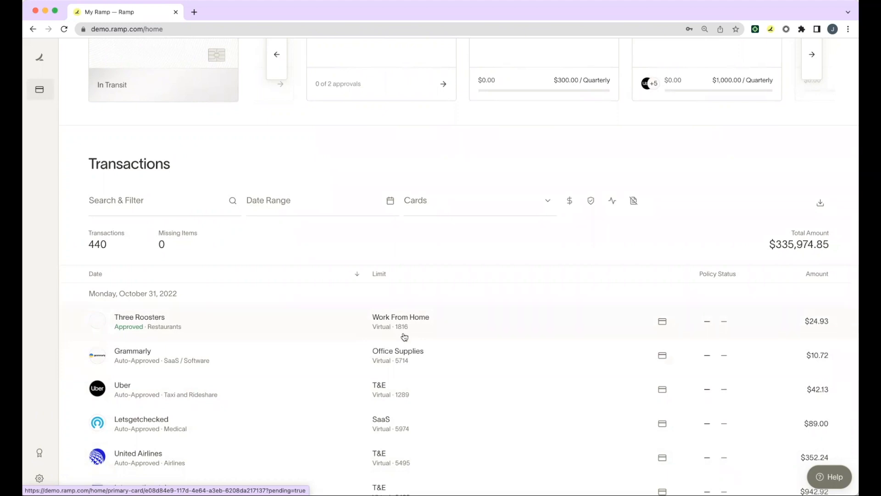
mouse_move(706, 324)
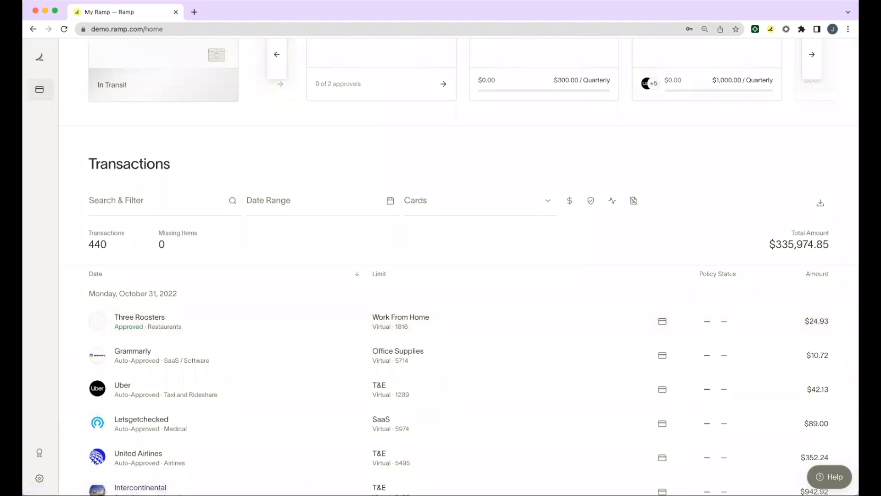
Open the Q2 Social events virtual card
scroll(625, 270, "up", 5)
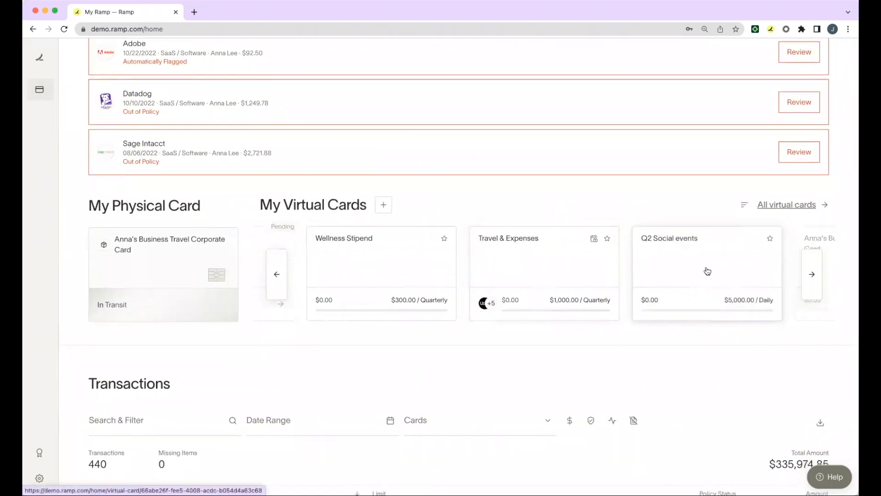
left_click(709, 273)
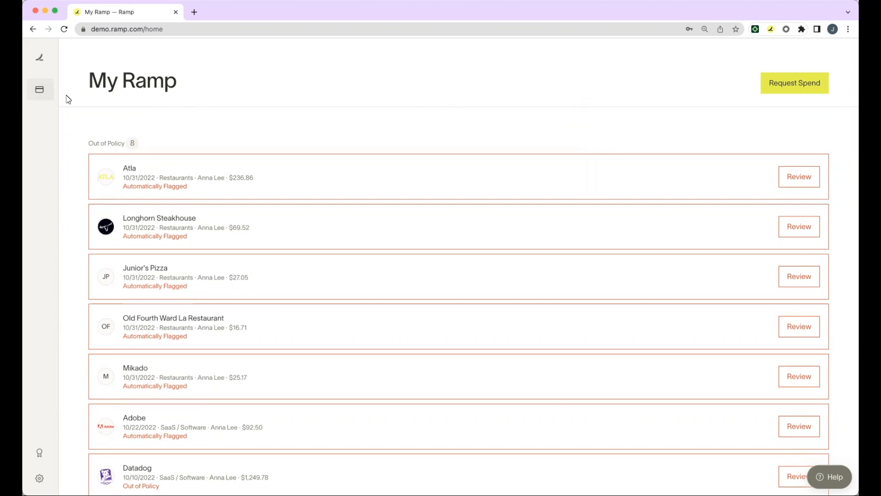
Open the Reimbursements overview and view the reimbursement history
mouse_move(47, 98)
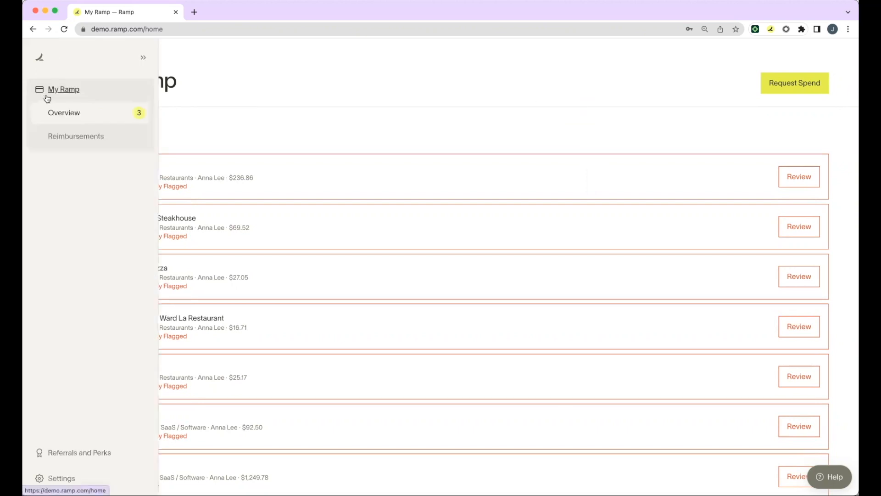
left_click(63, 138)
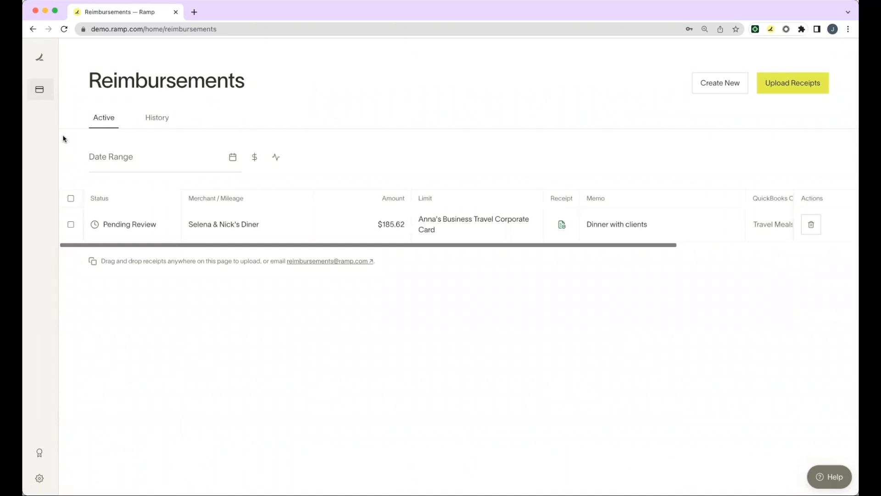
left_click(152, 118)
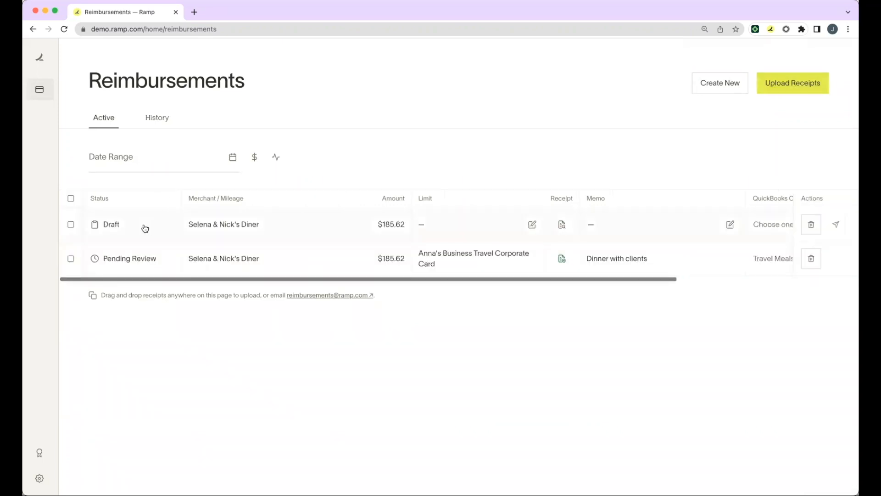
Open the draft Selena & Nick's Diner reimbursement, assign it to the Business Travel Corporate Card limit, and check its receipt, memo and accounting fields
left_click(145, 228)
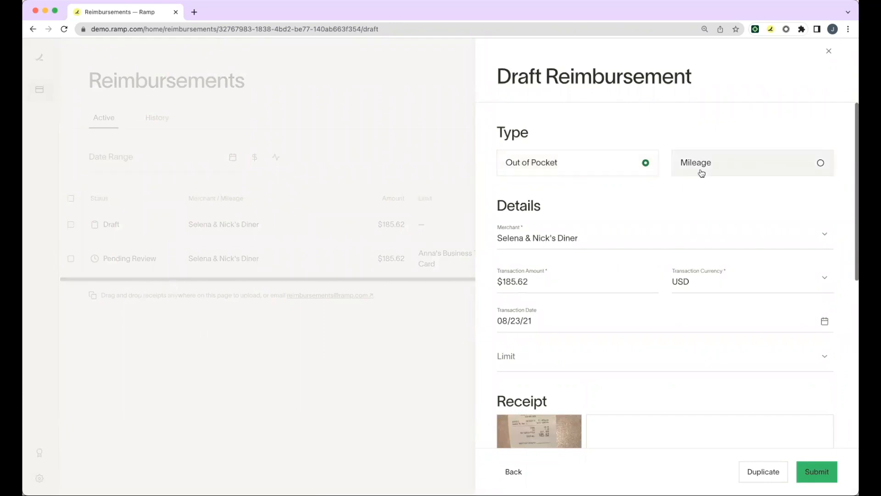
scroll(613, 209, "down", 3)
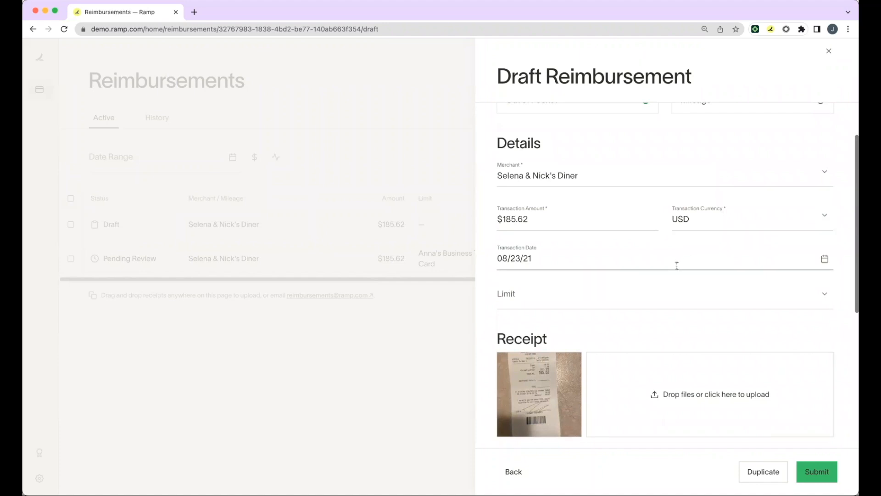
left_click(680, 288)
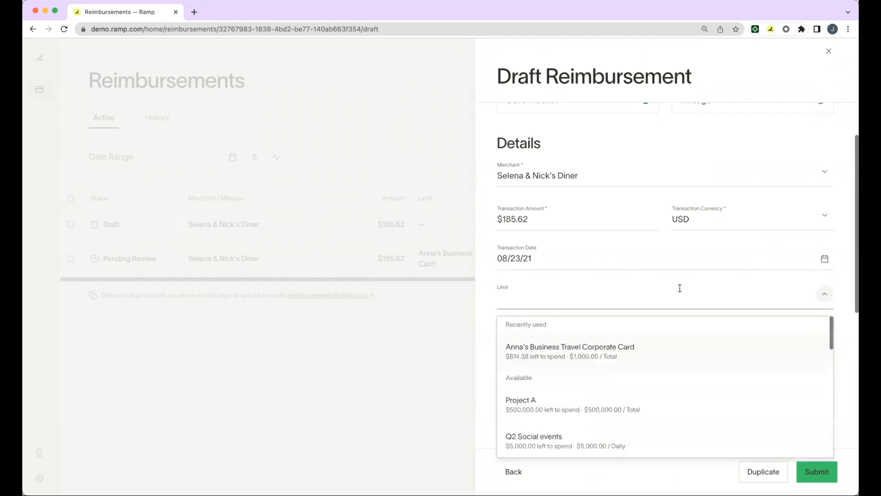
left_click(675, 361)
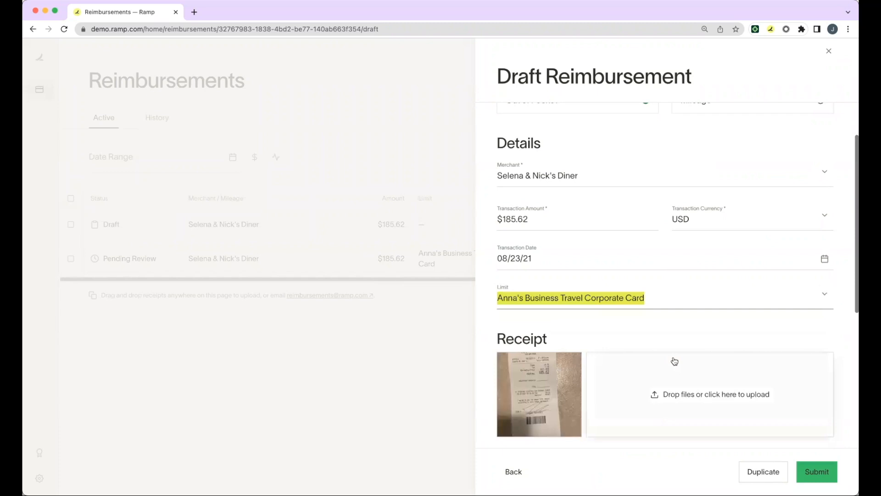
scroll(675, 361, "down", 5)
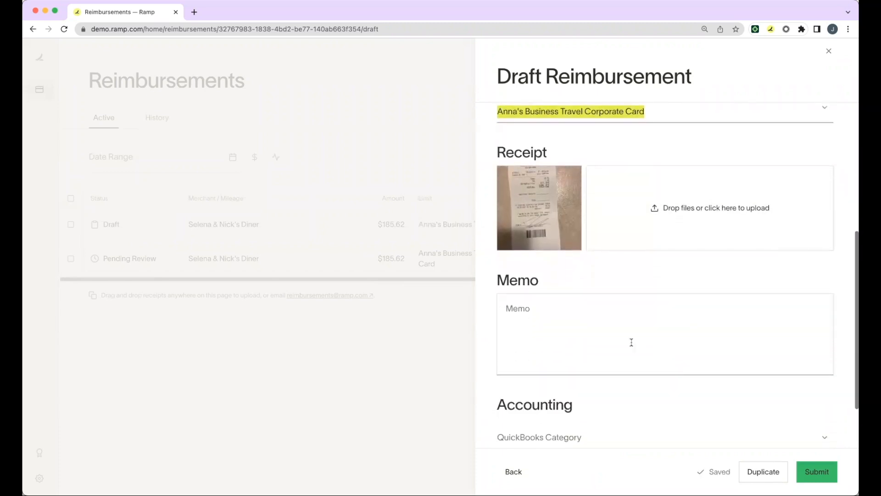
scroll(632, 342, "down", 2)
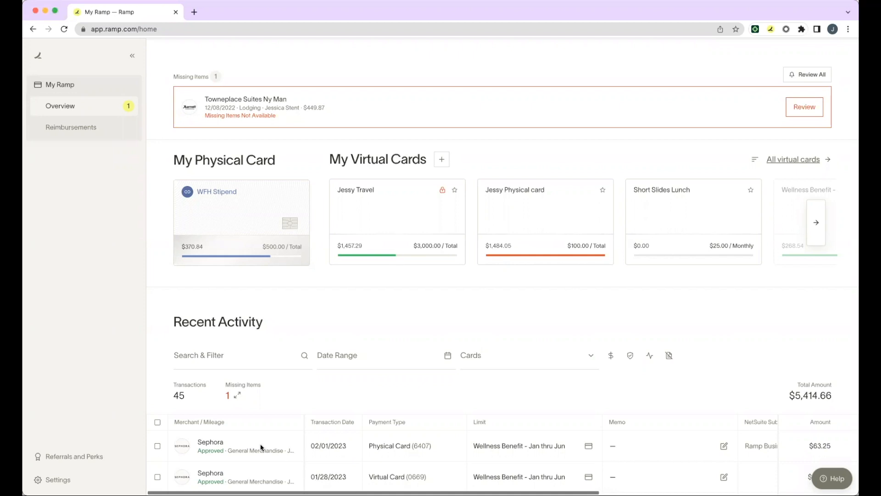
Reassign the $63.25 Sephora transaction from 02/01/2023, choosing WFH Stipend as its new card
left_click(239, 447)
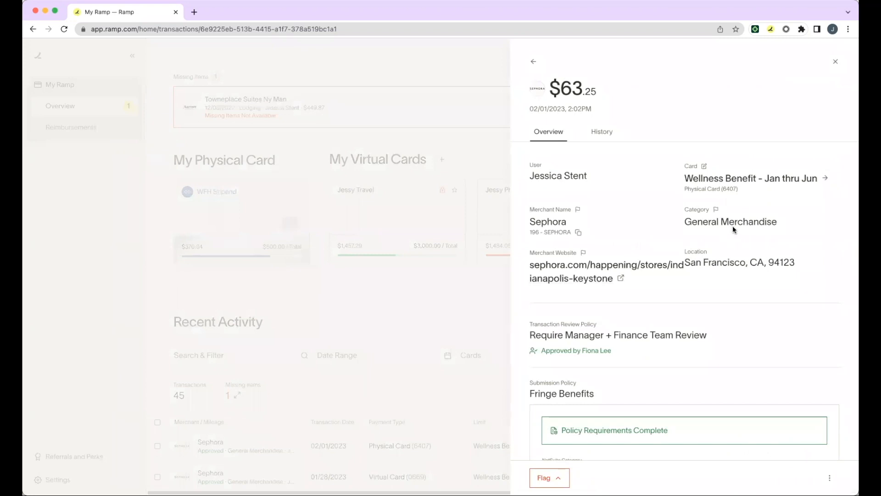
left_click(830, 479)
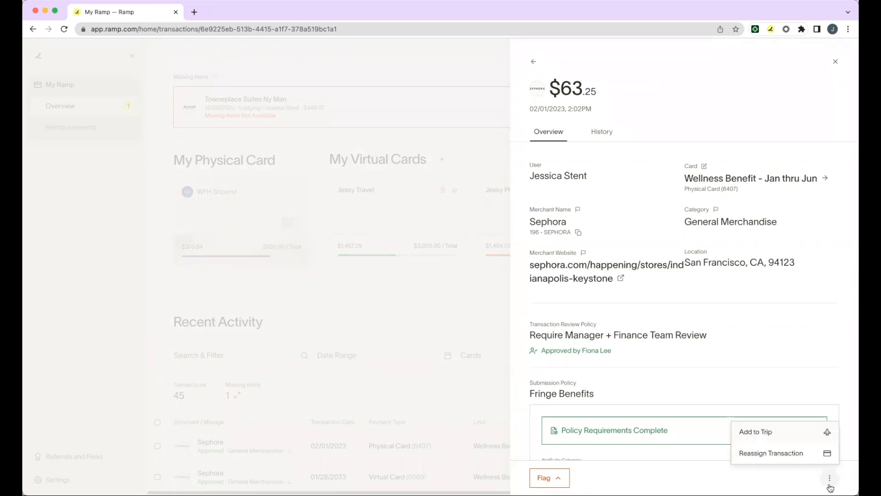
left_click(805, 456)
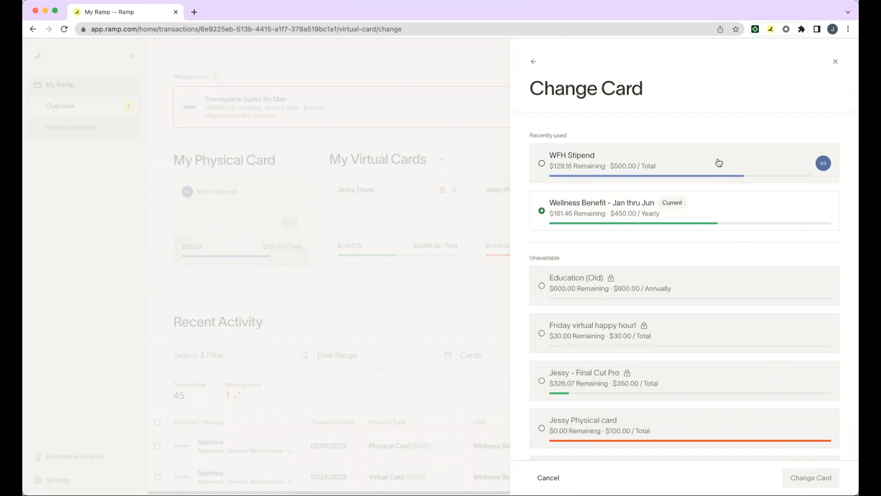
left_click(687, 163)
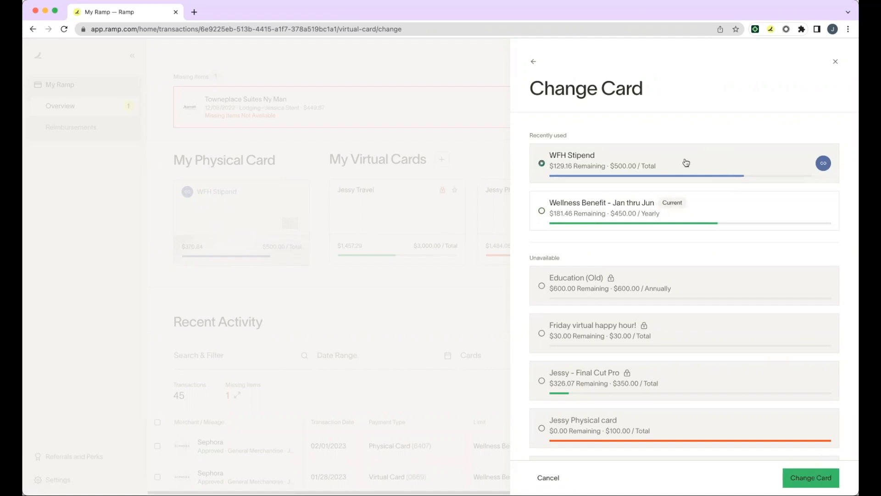